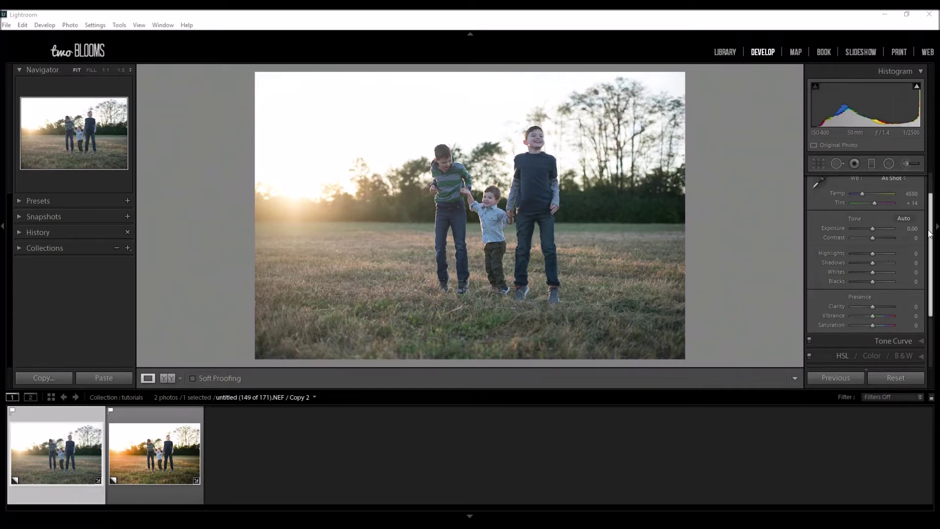
View the warm-toned copy, paste its settings, then go back to the cooler unedited copy
drag(931, 236, 933, 200)
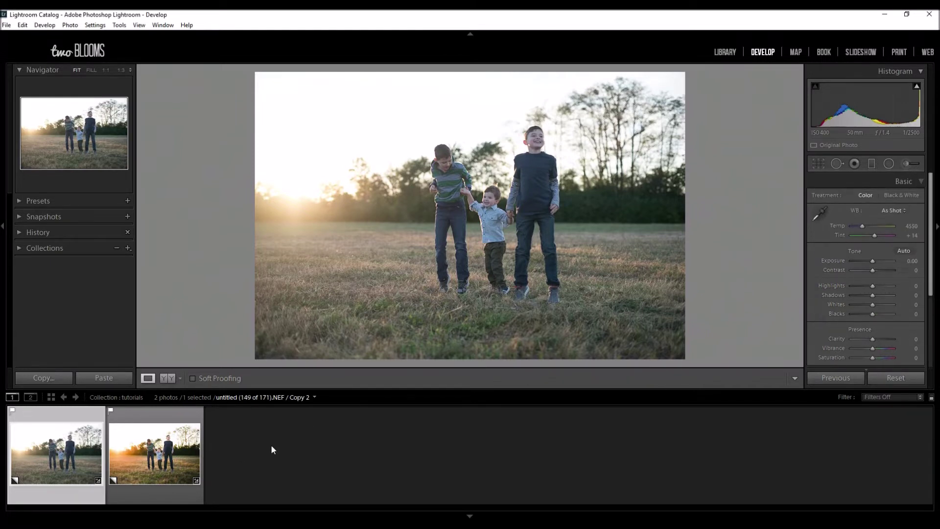
click(178, 456)
key(ctrl+shift+v)
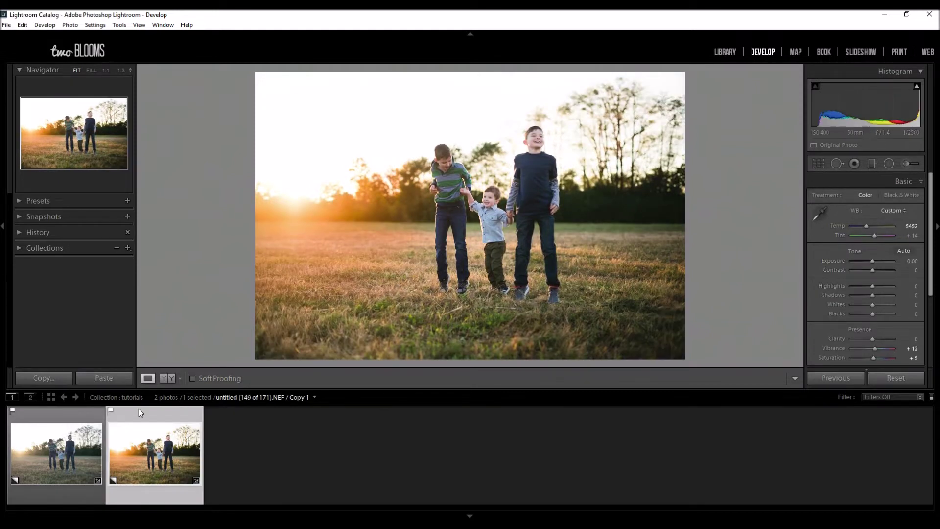
click(81, 445)
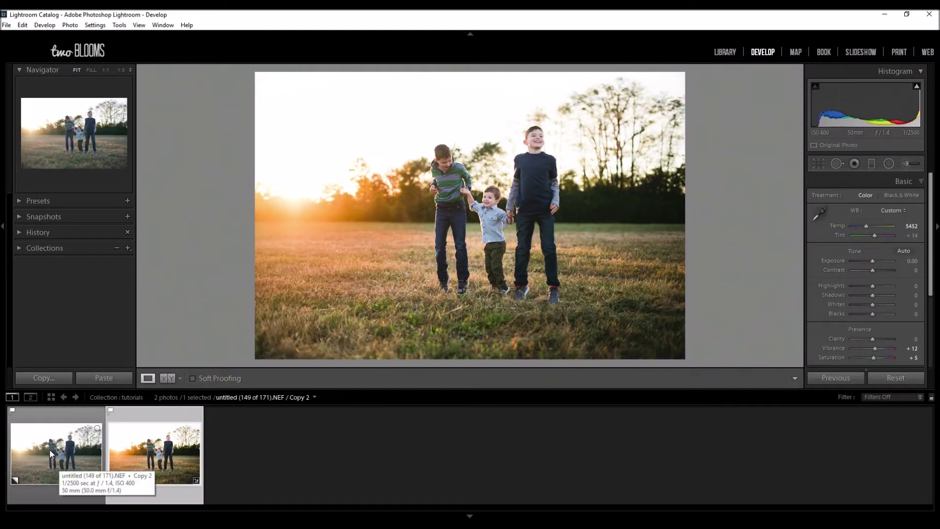
click(49, 449)
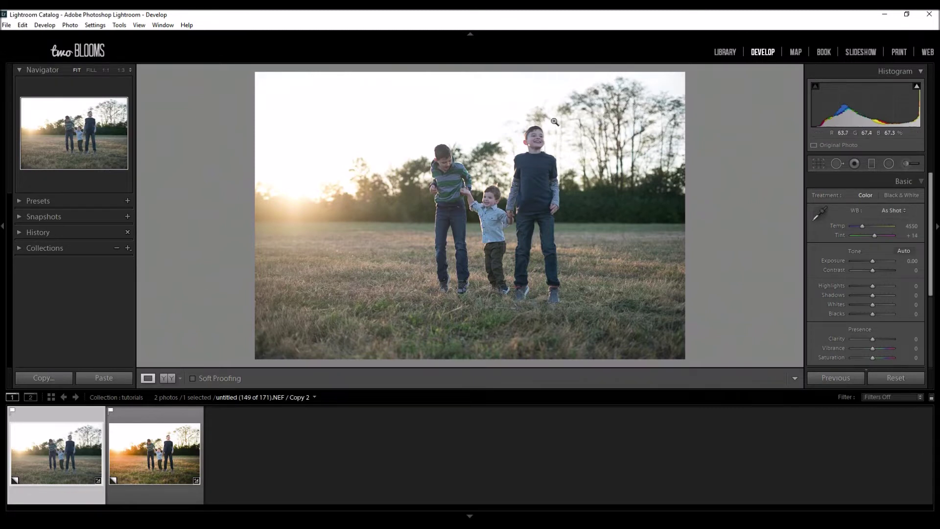
Apply the 'Over the top' preset (Vibrance +12, Saturation +5) and begin raising the temperature
click(17, 201)
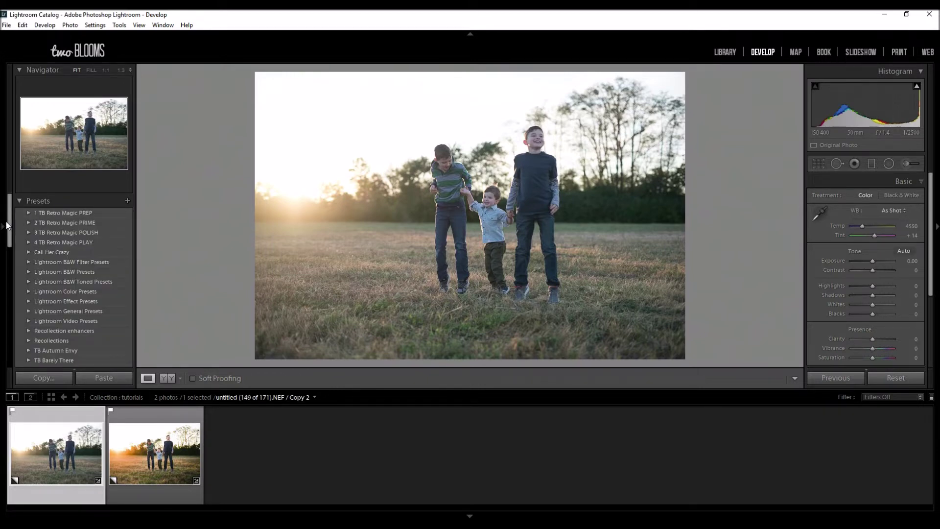
drag(10, 224, 13, 285)
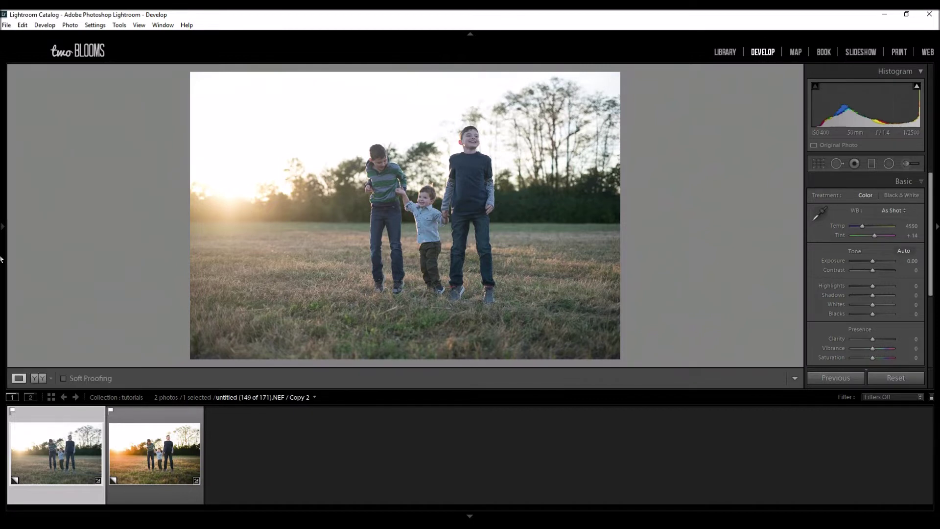
mouse_move(2, 231)
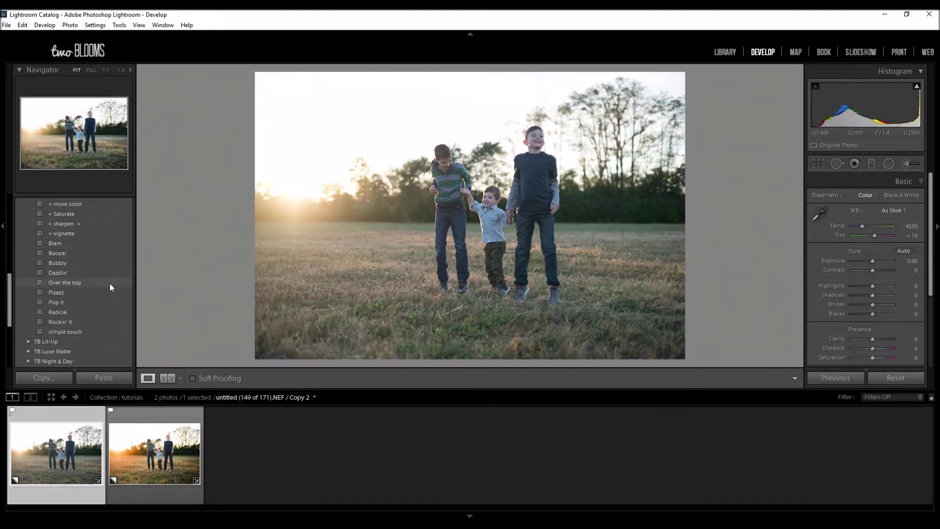
click(86, 283)
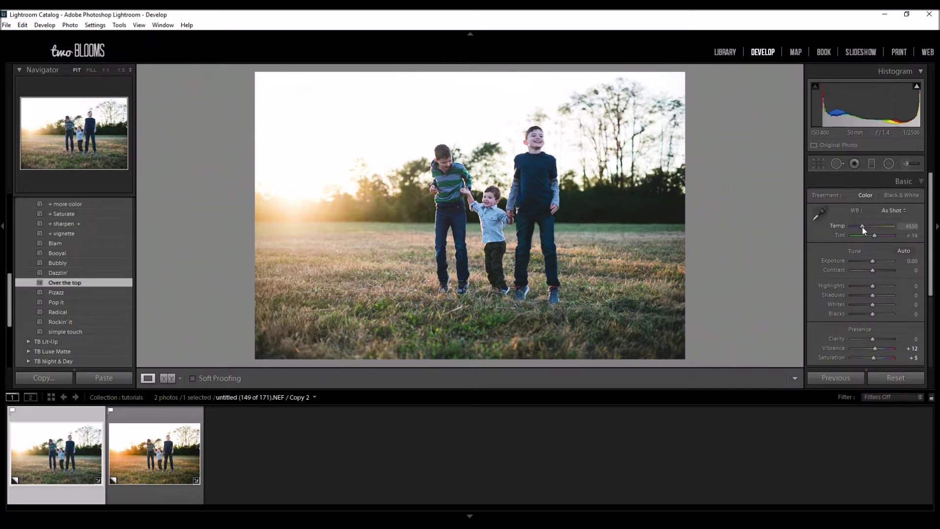
drag(862, 227, 865, 227)
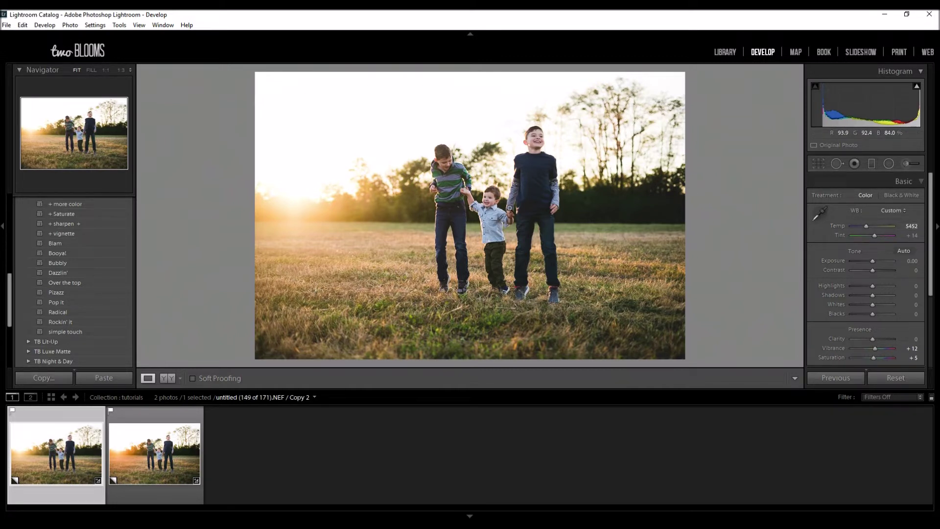
Compare the 5452-temperature photo with the original in Before/After, then return to the single edited view
click(163, 379)
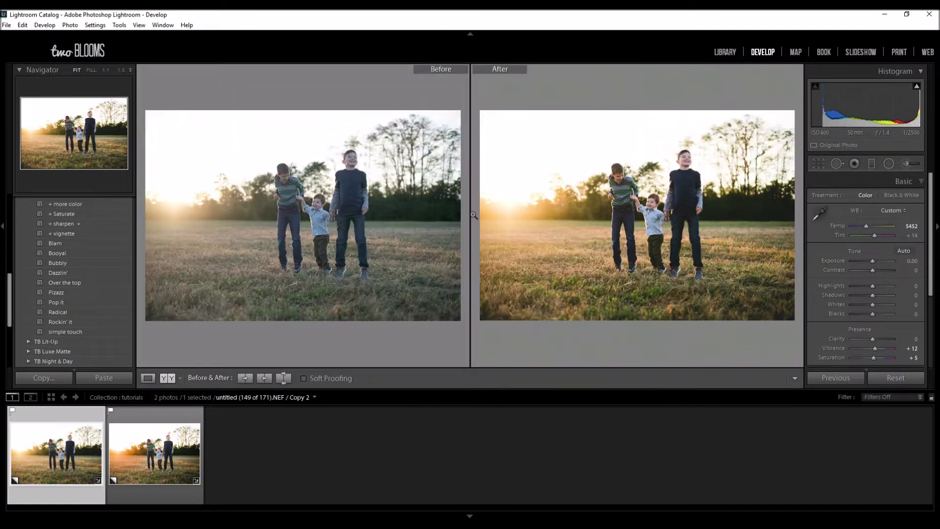
click(148, 378)
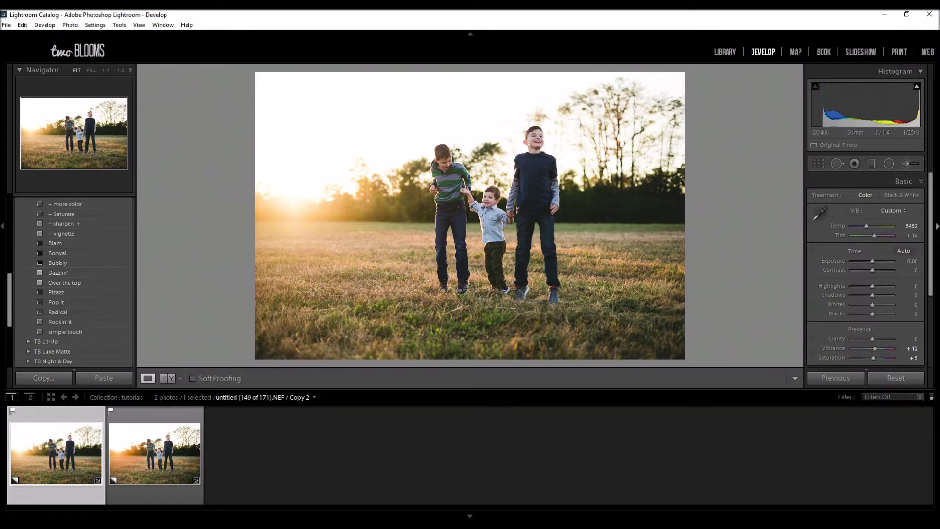
click(907, 164)
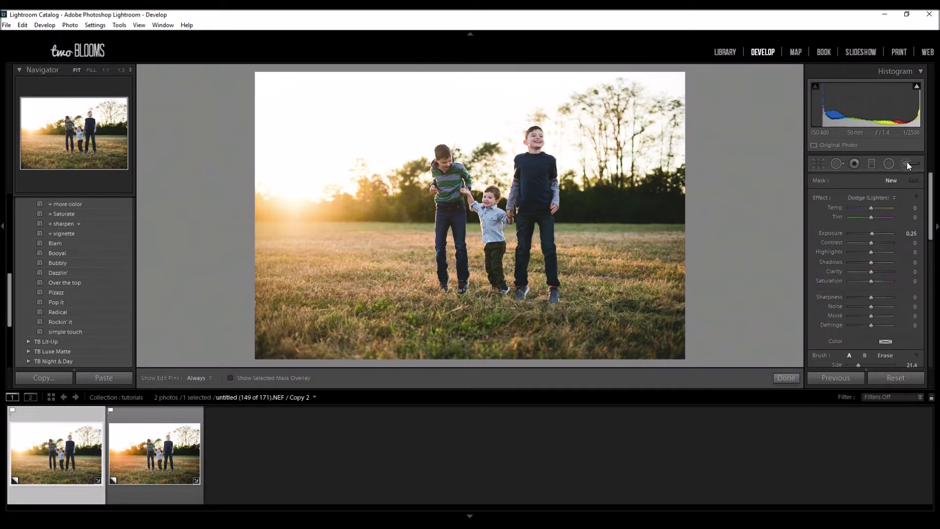
Paint Dodge (Lighten) strokes at exposure 0.25 over the boys, extending onto the taller boy's torso
click(884, 195)
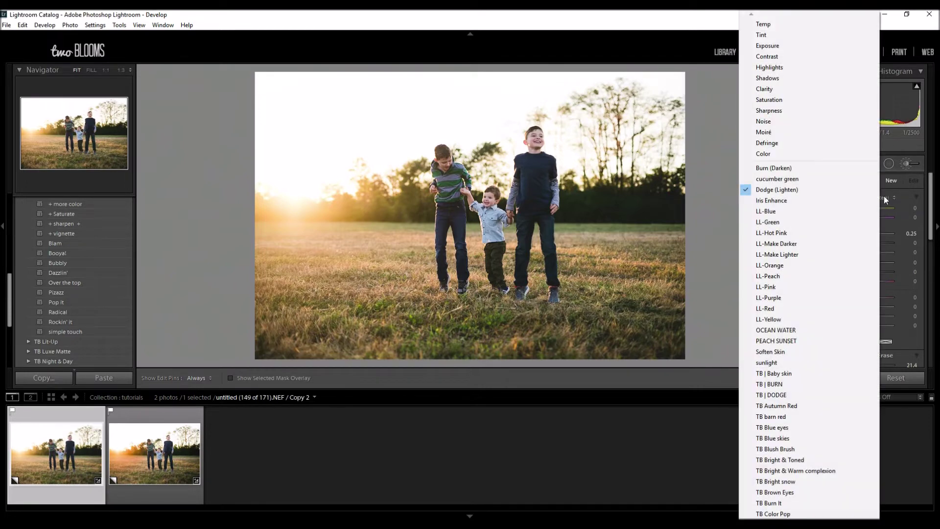
click(776, 190)
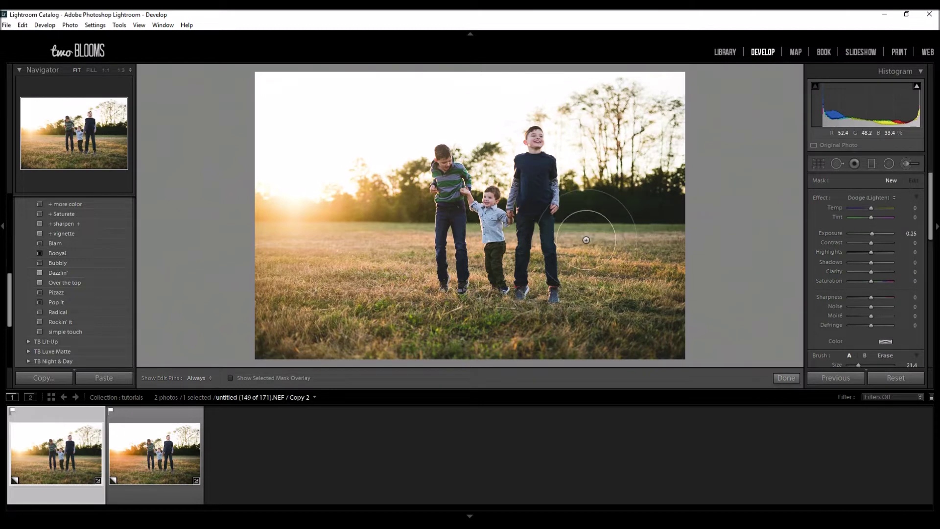
key(h)
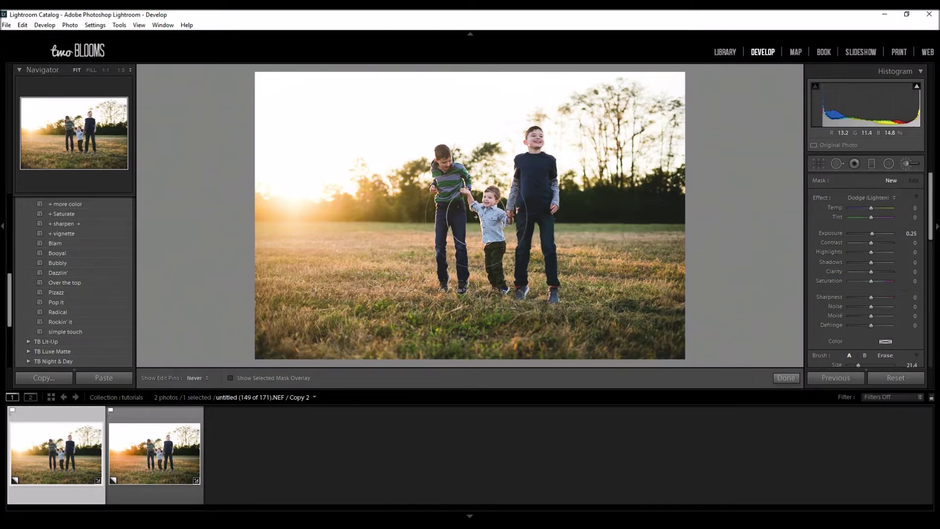
mouse_move(531, 220)
mouse_down()
mouse_move(467, 261)
mouse_move(543, 279)
mouse_move(538, 198)
mouse_move(504, 173)
mouse_move(443, 201)
mouse_move(528, 226)
mouse_move(444, 180)
mouse_up()
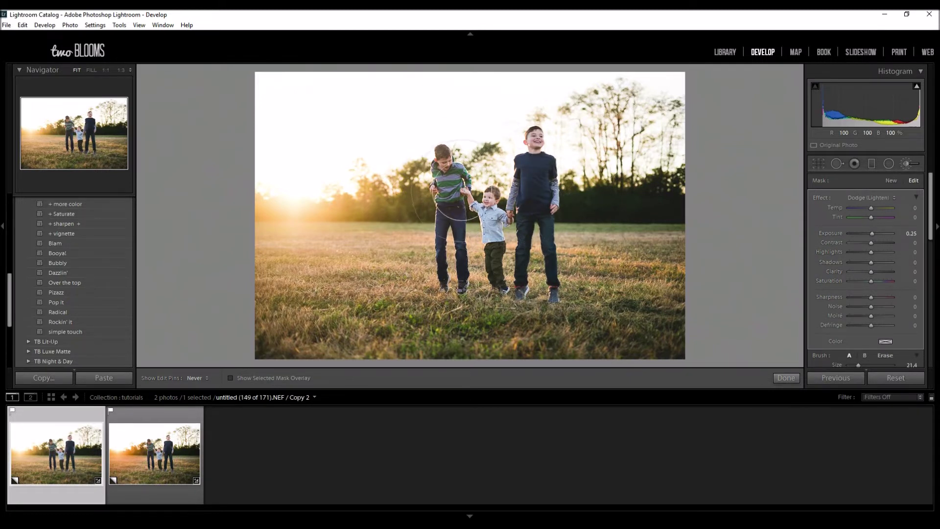
key(h)
mouse_move(570, 257)
mouse_down()
mouse_move(568, 235)
mouse_move(524, 245)
mouse_move(494, 181)
mouse_up()
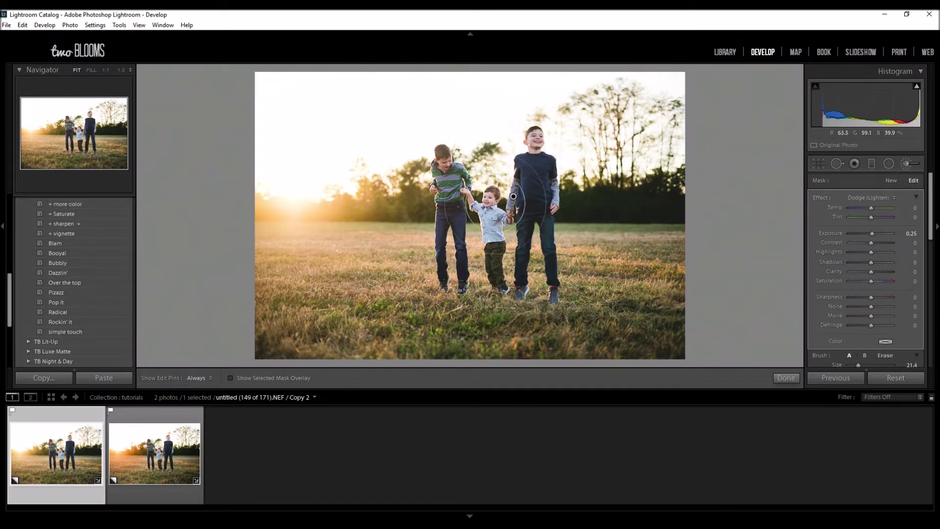
click(891, 181)
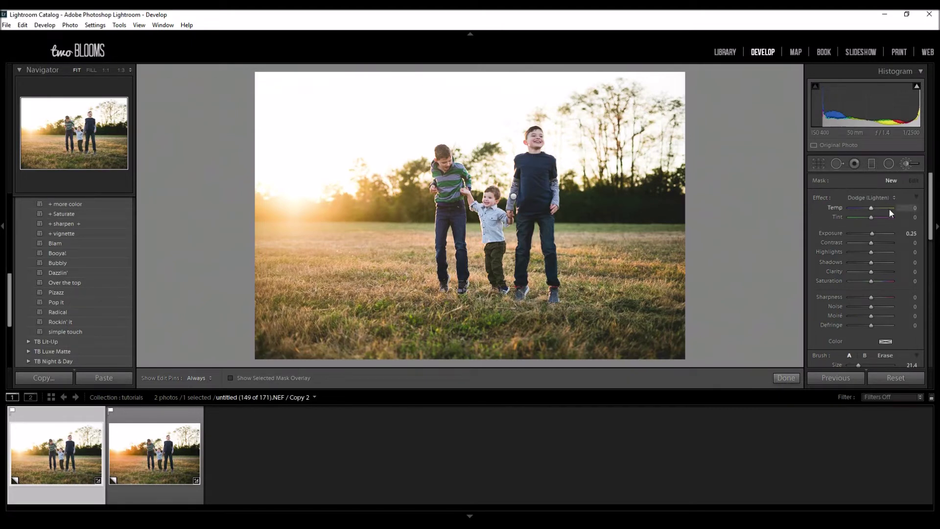
Tint the new brush a pale warm peach at hue 28, saturation 28
click(886, 342)
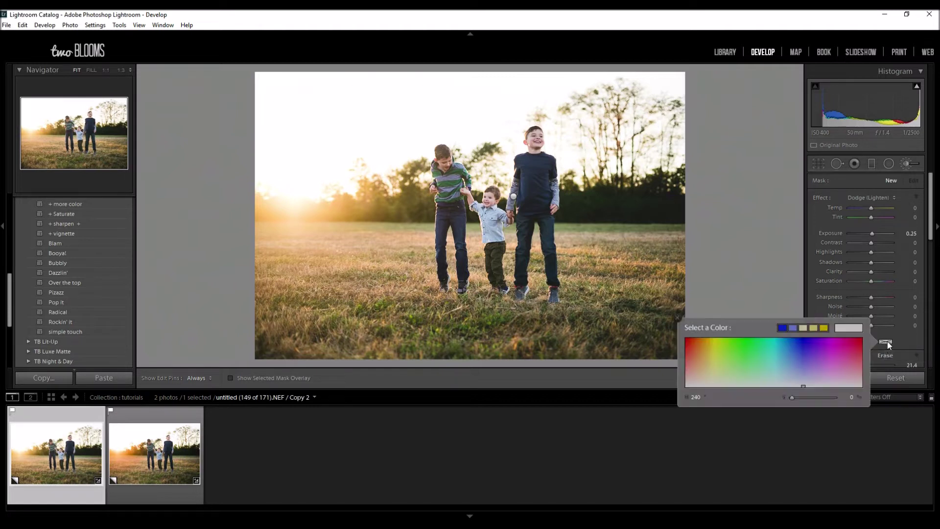
mouse_move(803, 385)
mouse_down()
mouse_move(708, 379)
mouse_move(694, 354)
mouse_move(699, 373)
mouse_up()
click(677, 318)
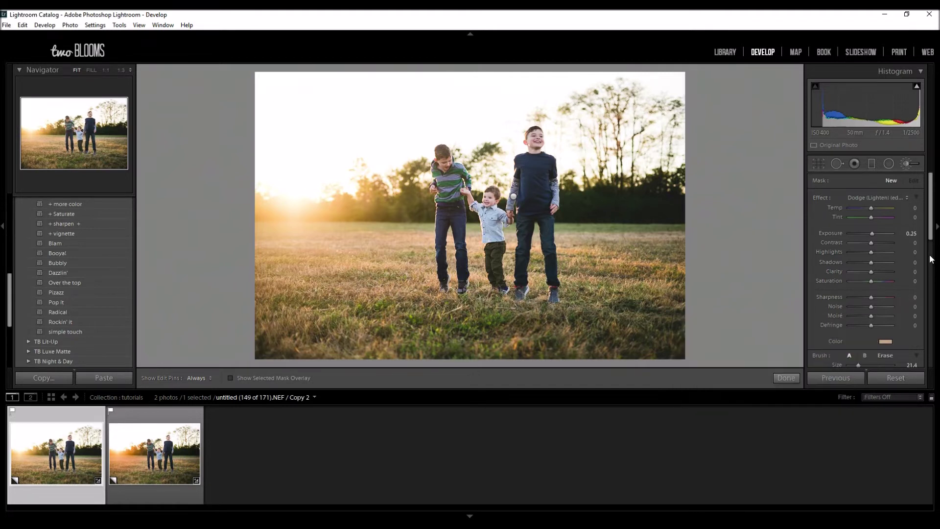
Set brush exposure to −0.32 and paint the peach tint over the sunset glow
double_click(871, 233)
drag(870, 233, 869, 233)
key(h)
drag(353, 201, 279, 206)
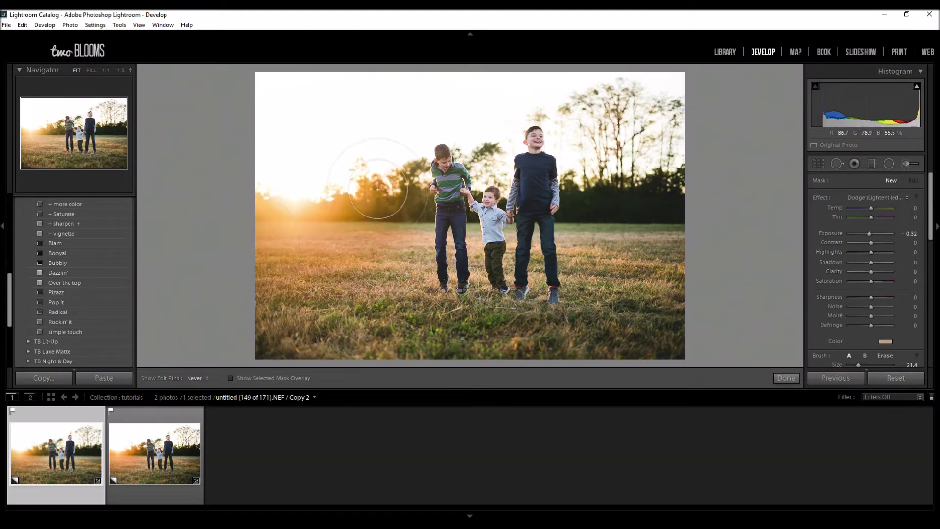
drag(385, 211, 256, 279)
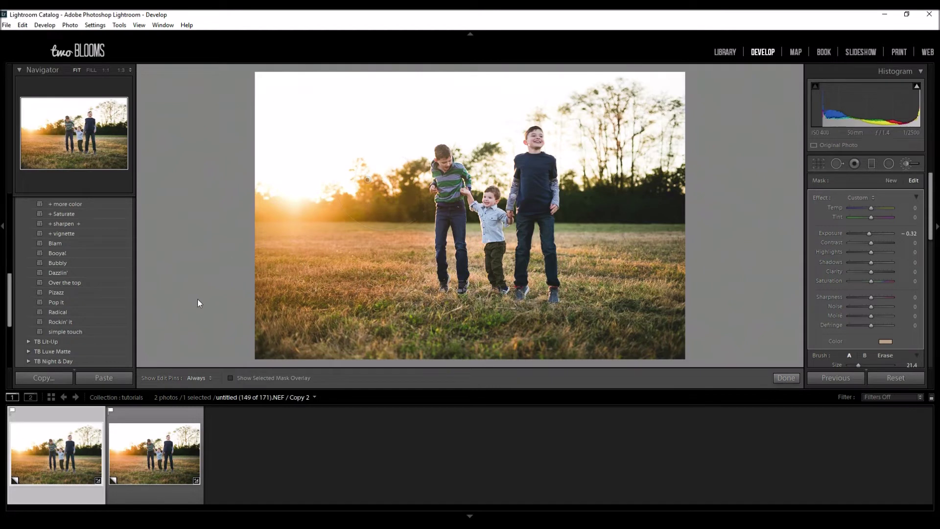
key(h)
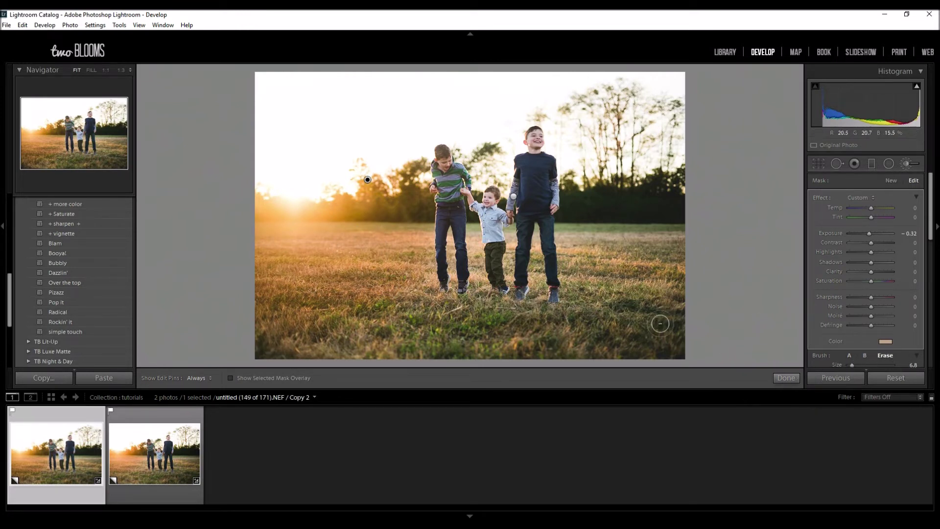
Enlarge the eraser brush, check the adjustment with pins hidden and shown, then switch back to painting
drag(851, 365, 856, 366)
key(h)
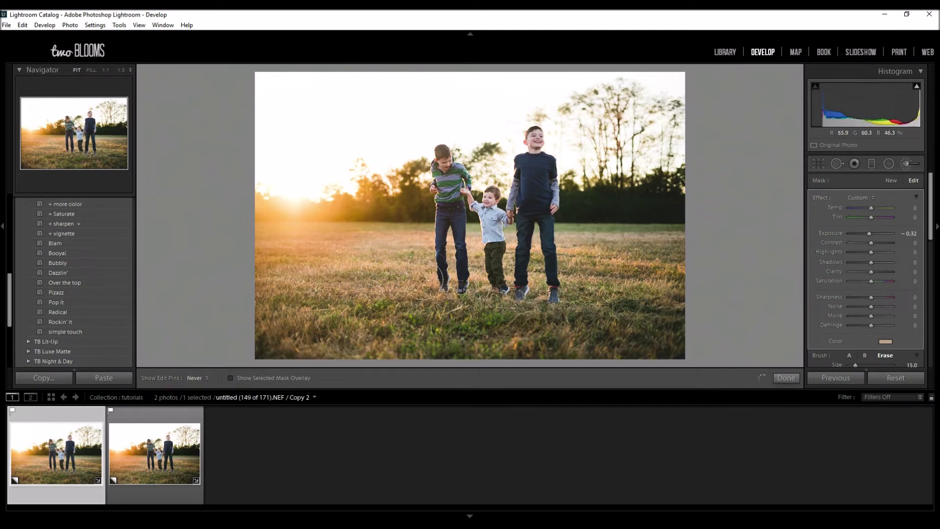
key(h)
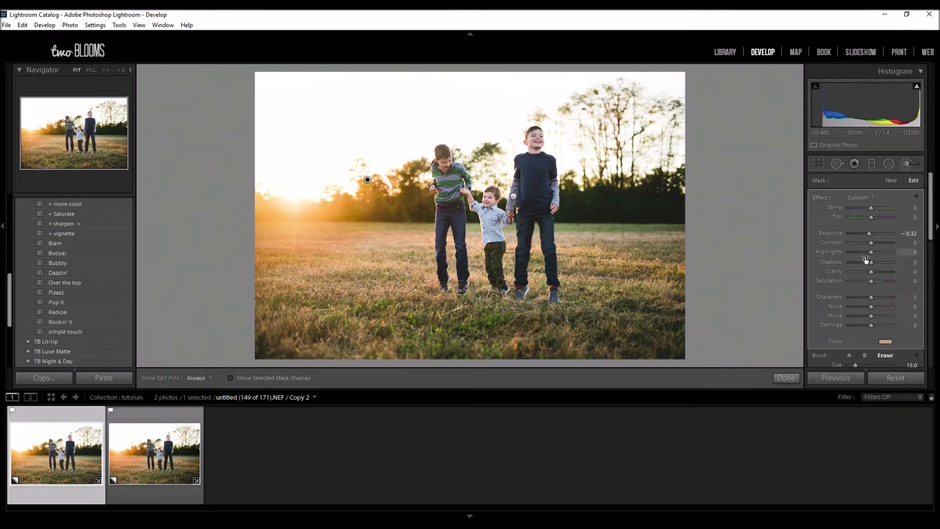
click(850, 355)
key(h)
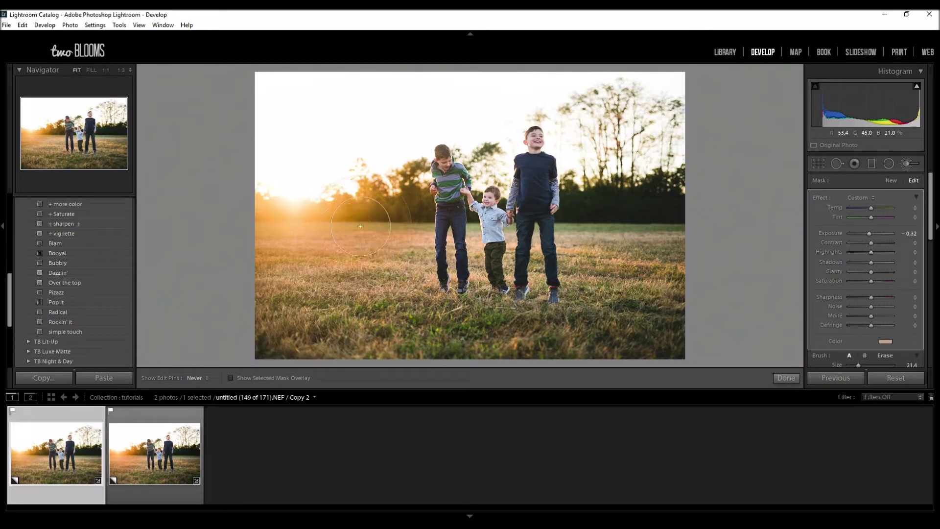
key(h)
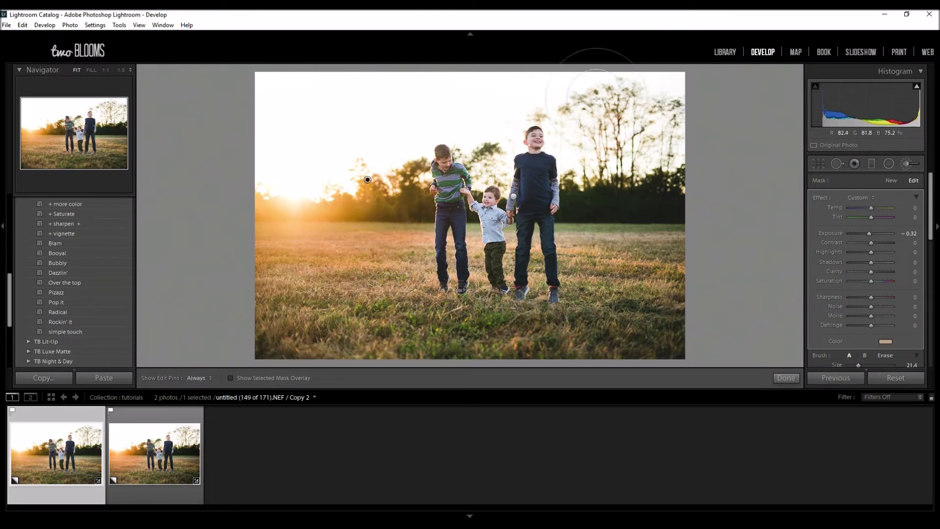
key(h)
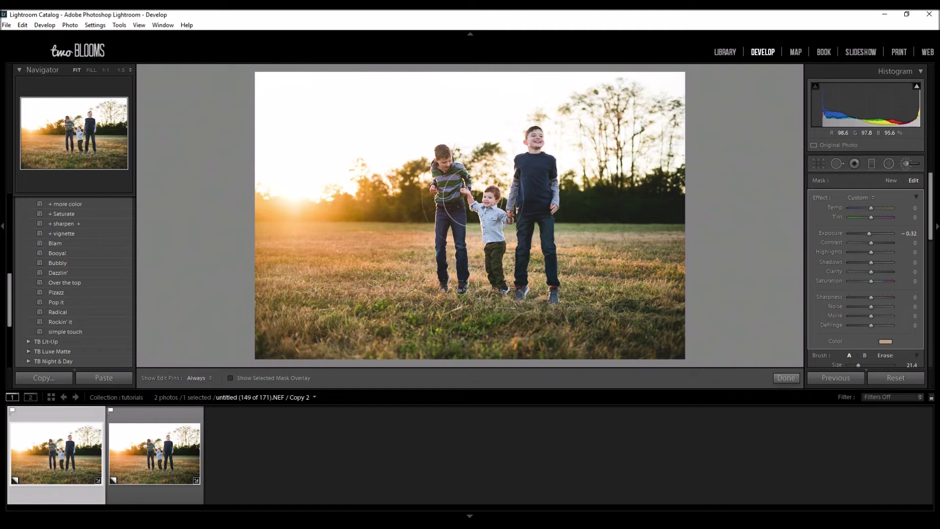
key(h)
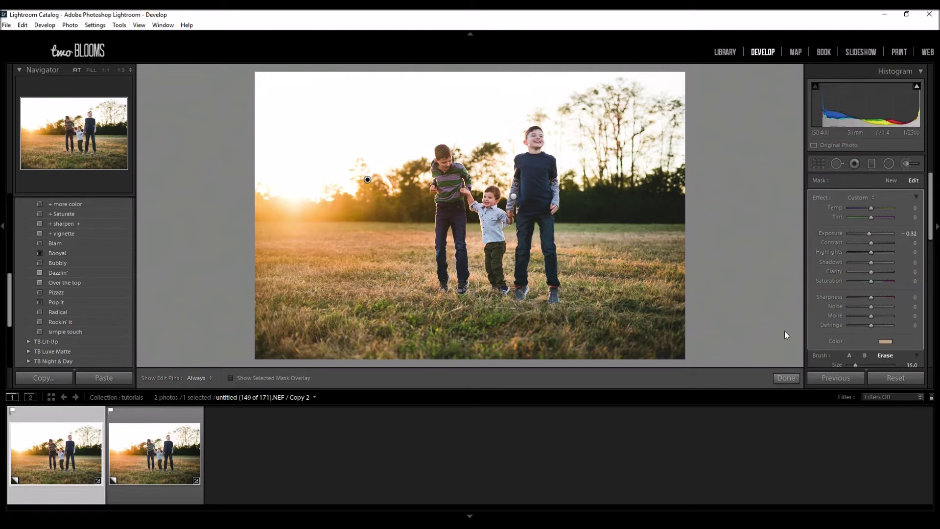
Shrink the brush to about 5.7 and erase the adjustment from the boy's face and shirt
drag(854, 364, 851, 364)
scroll(926, 239, down, 2)
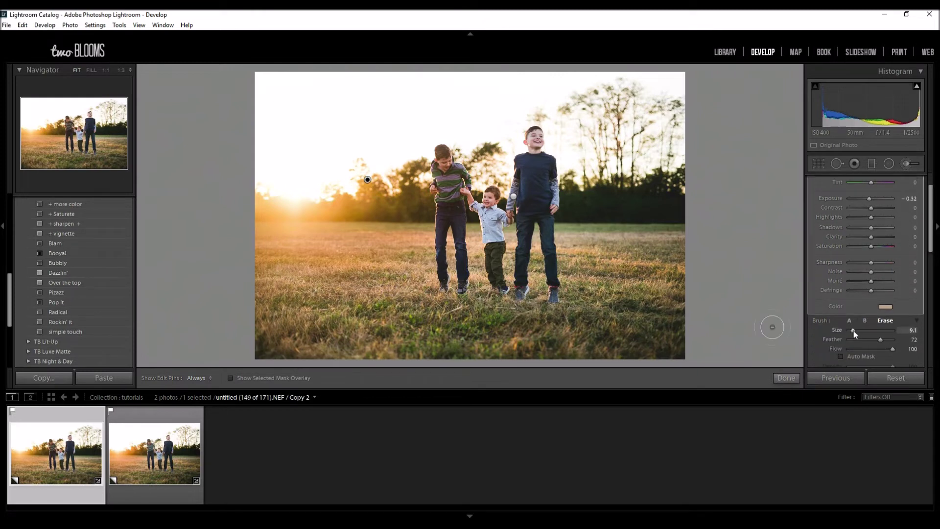
drag(854, 331, 851, 330)
drag(492, 196, 494, 221)
key(h)
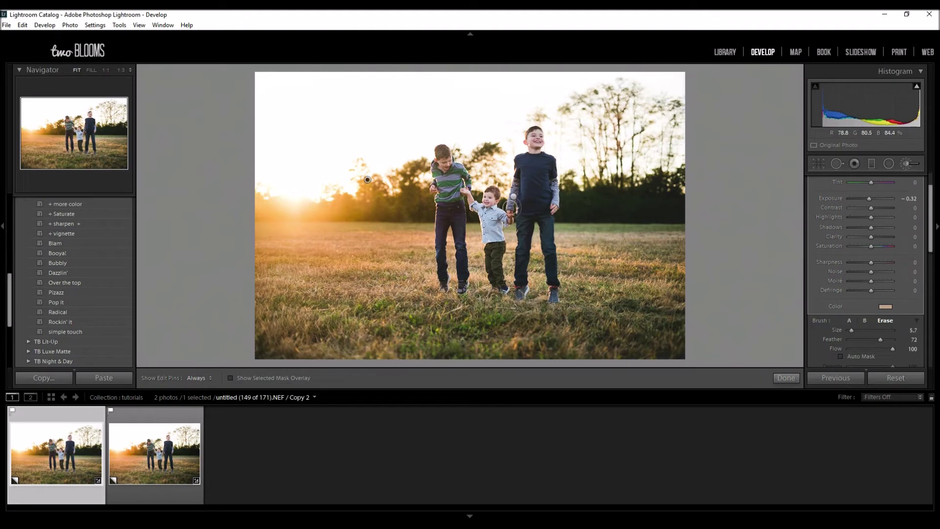
key(h)
scroll(930, 217, up, 2)
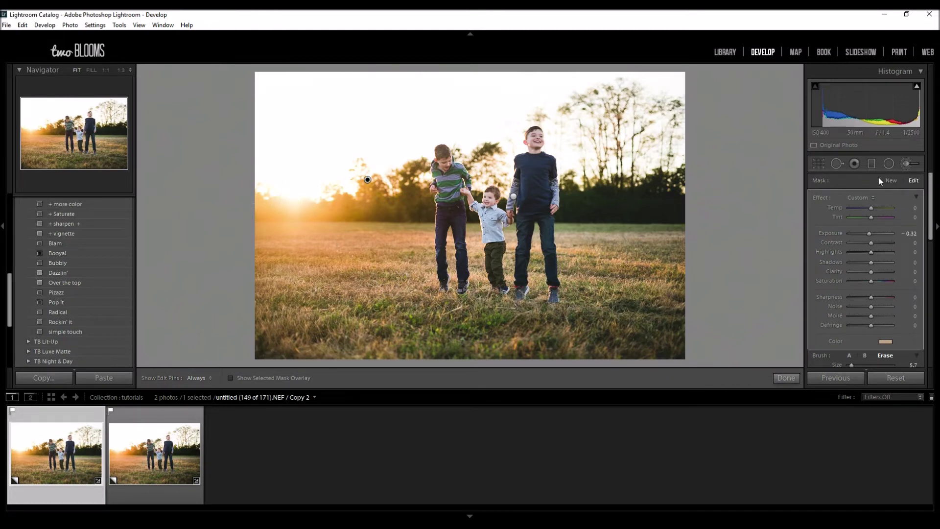
click(891, 180)
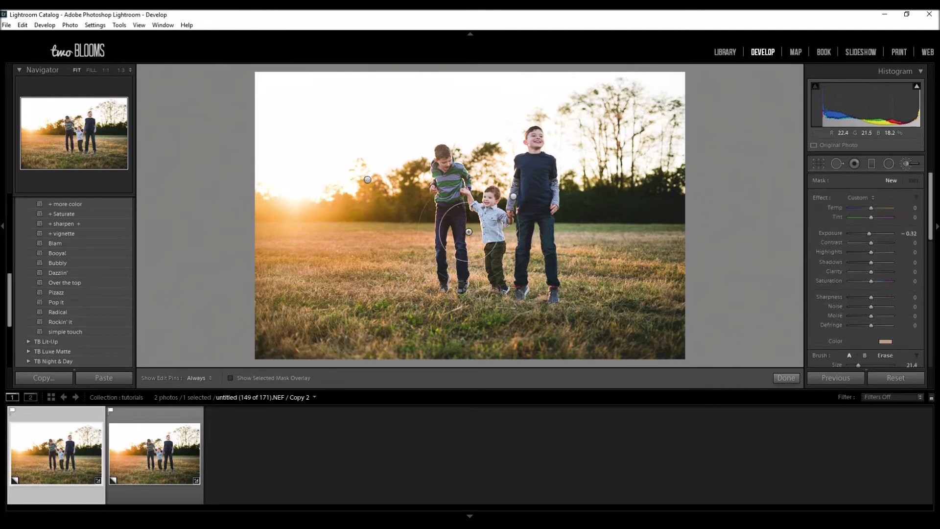
Paint a second peach-tinted −0.32 exposure stroke across the sun glow left of the boys
key(h)
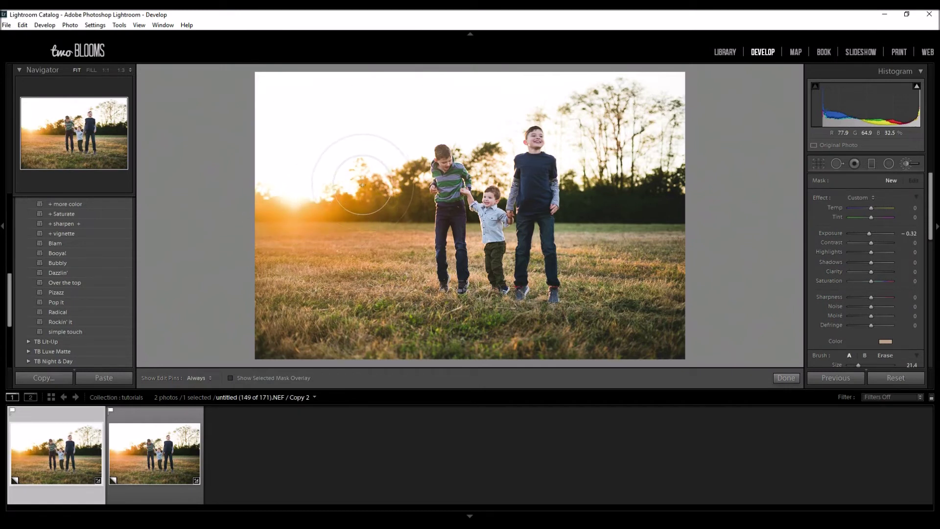
click(352, 206)
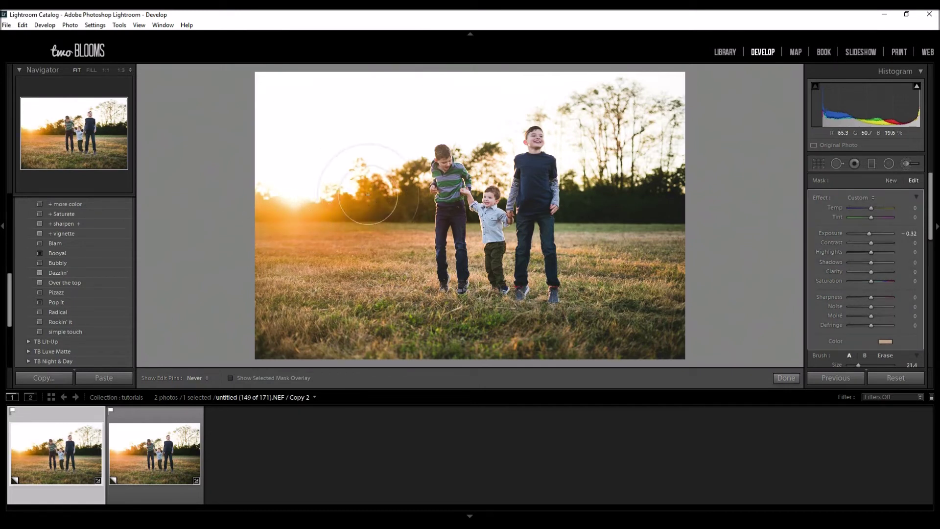
drag(367, 206, 277, 208)
key(h)
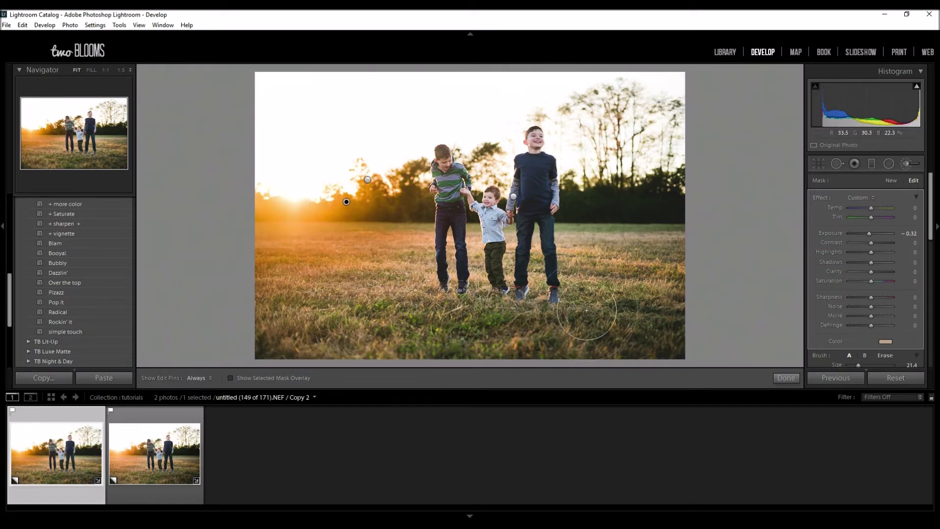
Save the current peach-tinted brush settings as a new effect preset
click(871, 199)
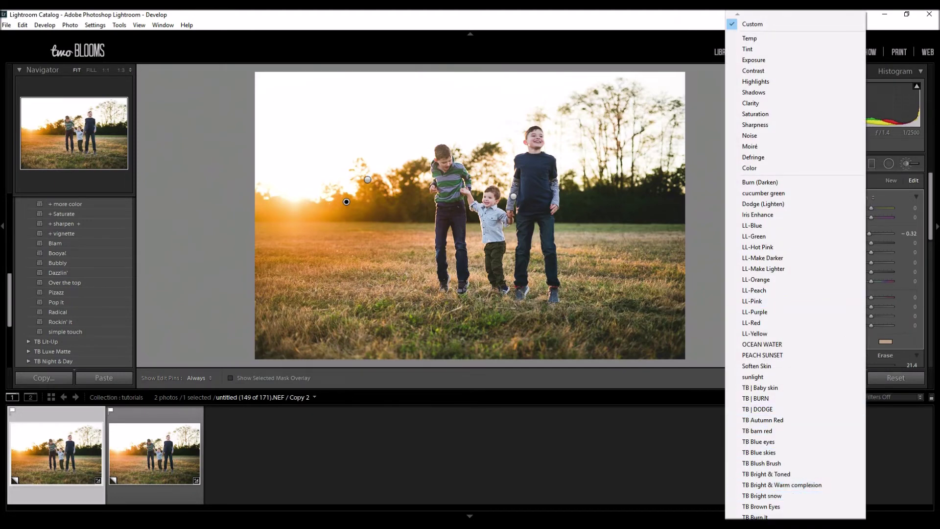
scroll(795, 264, down, 5)
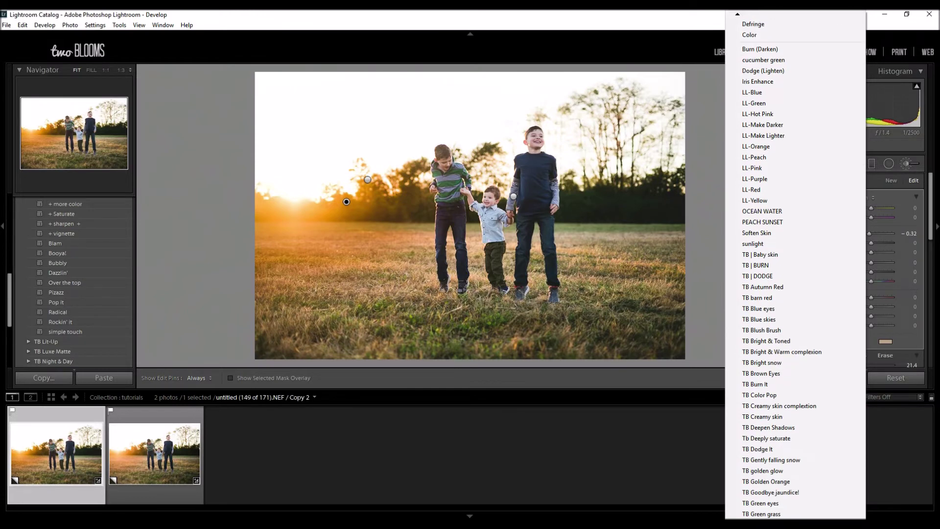
scroll(795, 265, down, 6)
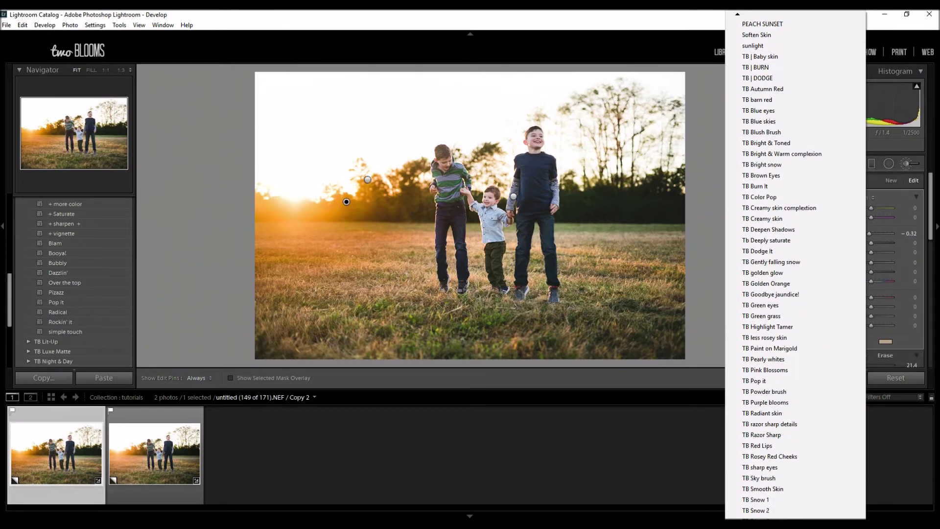
scroll(795, 265, down, 6)
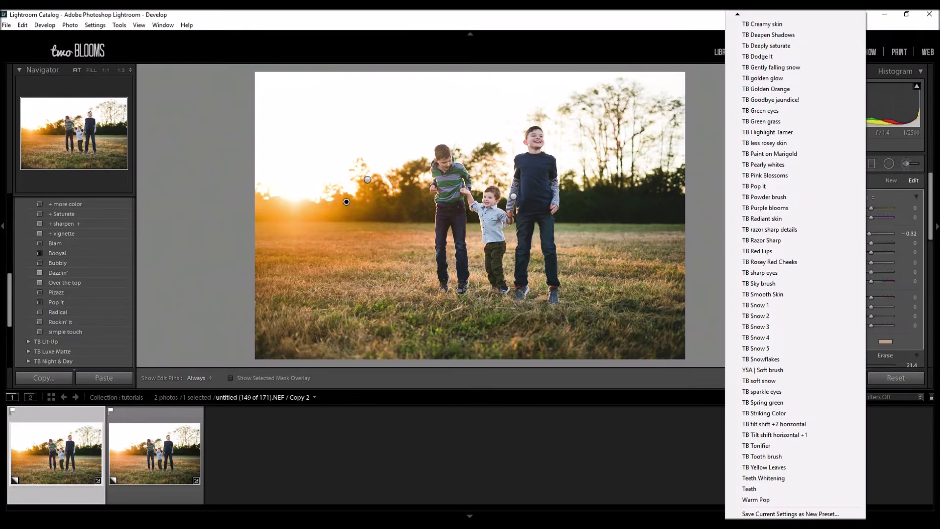
scroll(795, 264, down, 1)
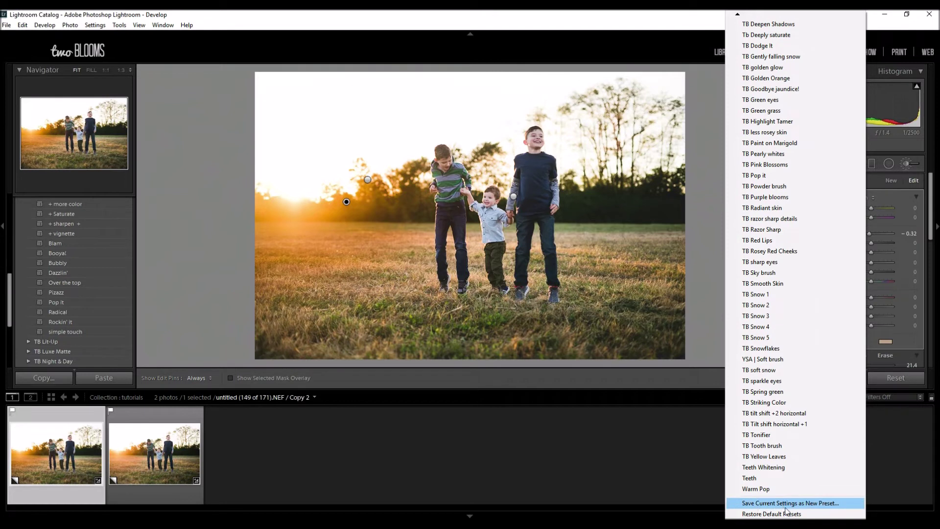
click(834, 503)
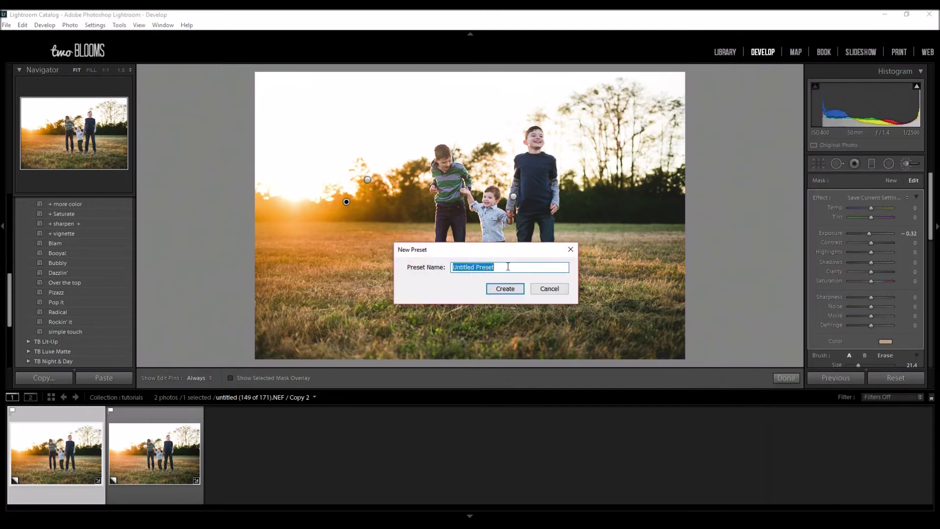
text(TB Sunset Brush freebie)
key(Return)
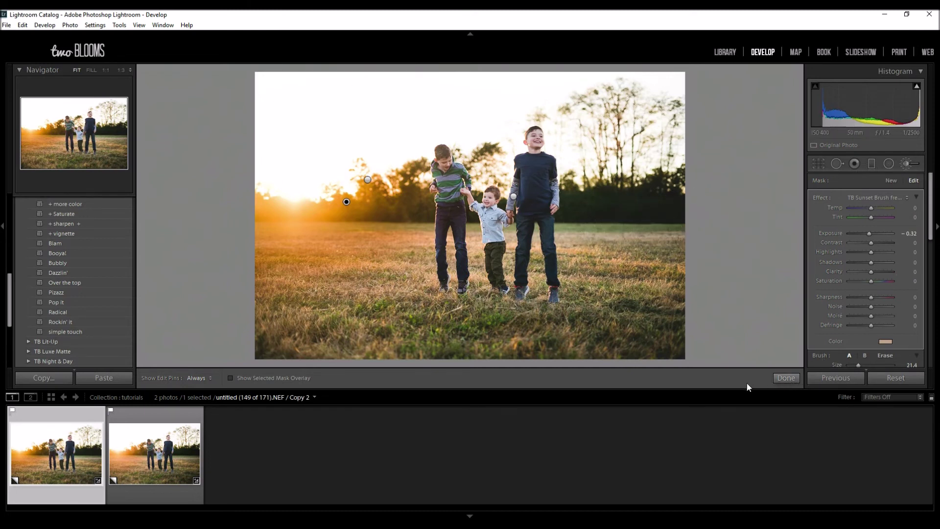
Finish the brush edits and set up a Graduated Filter with the Burn (Darken) effect
click(786, 378)
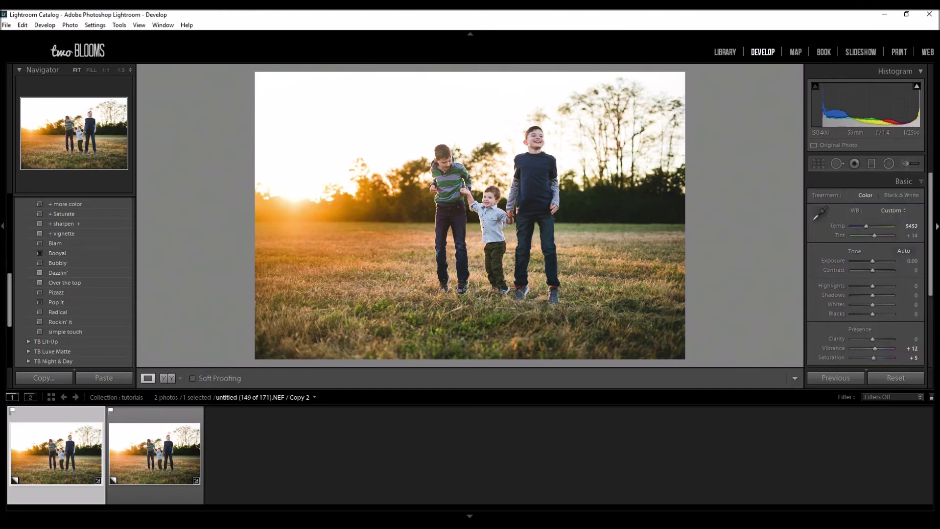
click(874, 166)
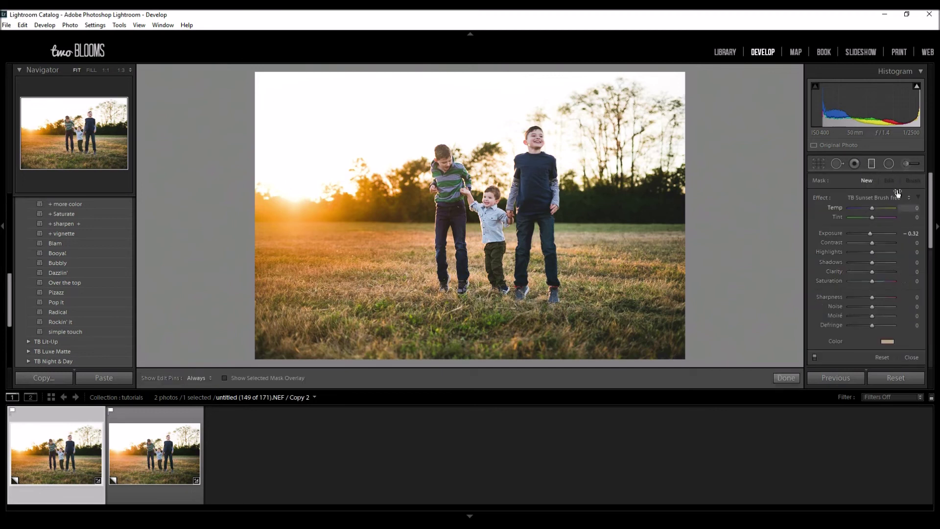
click(882, 198)
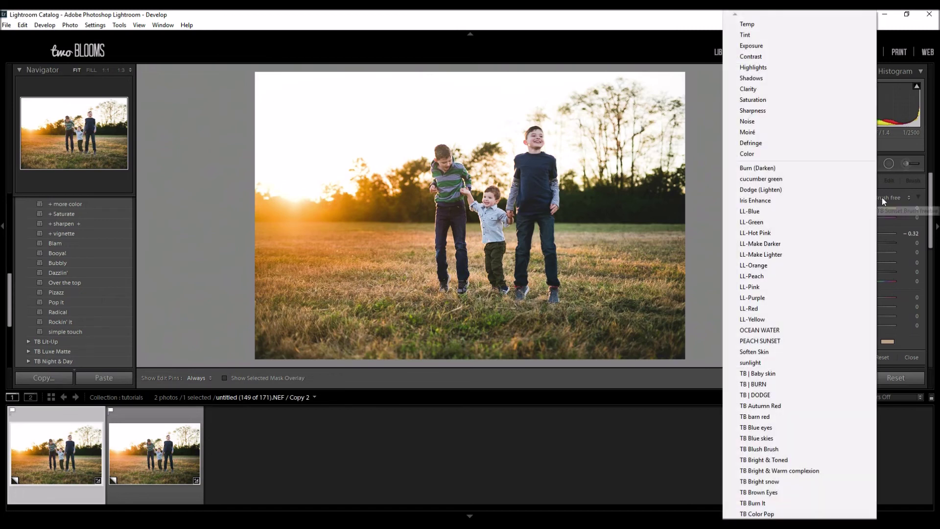
click(806, 169)
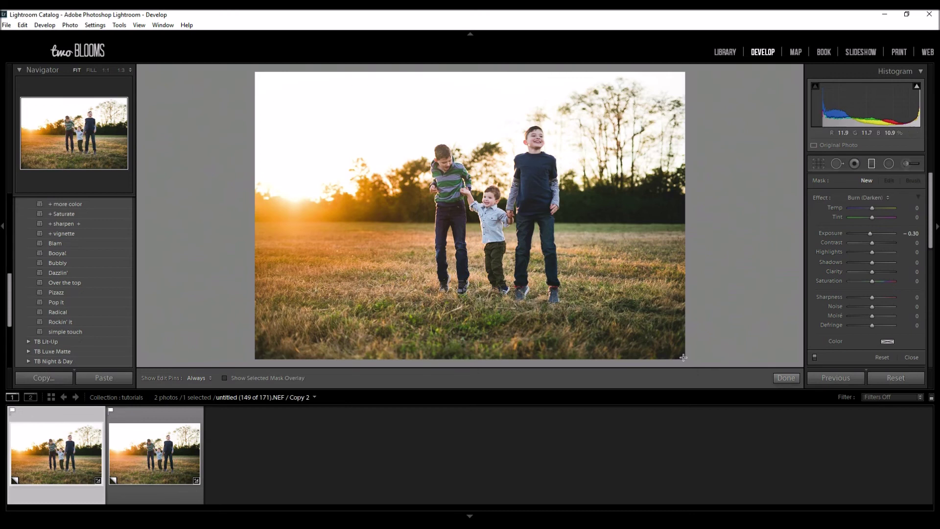
Lay a diagonal burn gradient from the lower-right corner over the grass at exposure −0.83
drag(685, 359, 631, 317)
drag(548, 256, 505, 214)
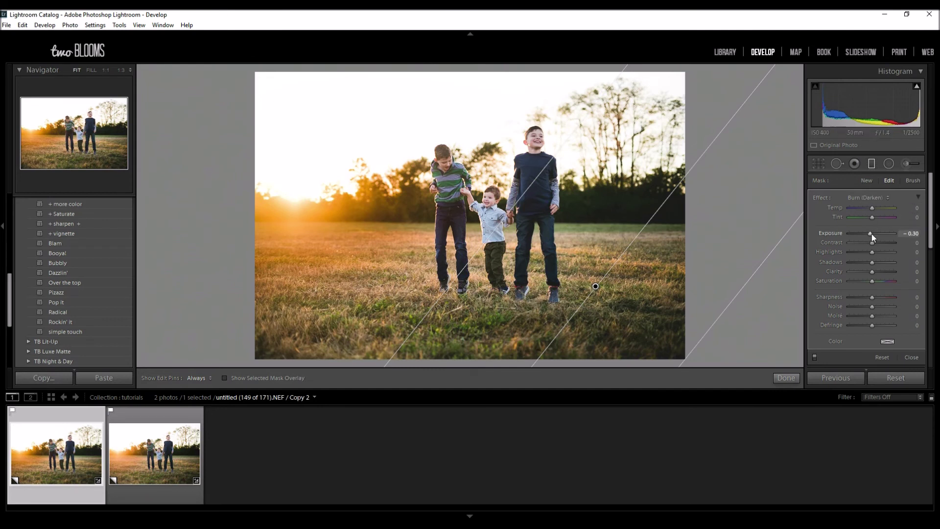
drag(871, 234, 866, 233)
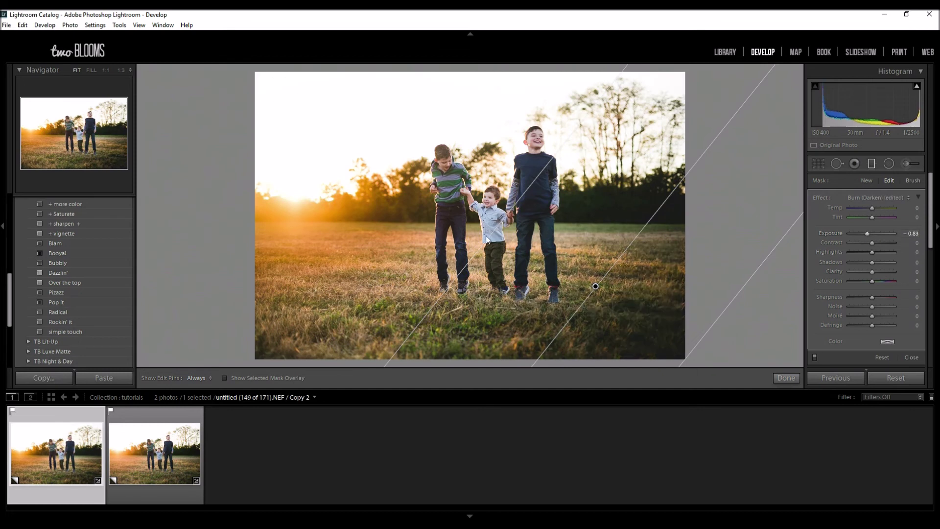
drag(489, 234, 443, 190)
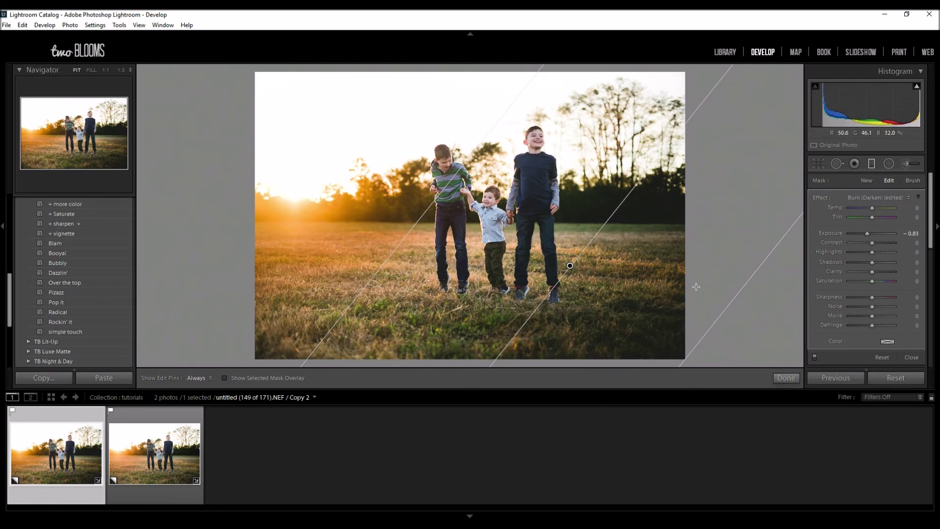
click(785, 378)
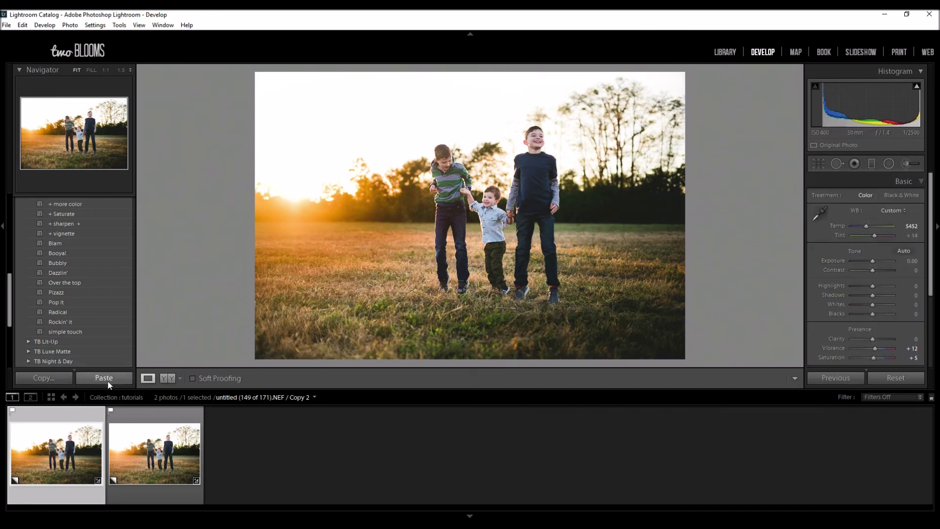
Compare the edit Before/After with the original, return to the single view, and collapse the TB Life in color presets
click(172, 380)
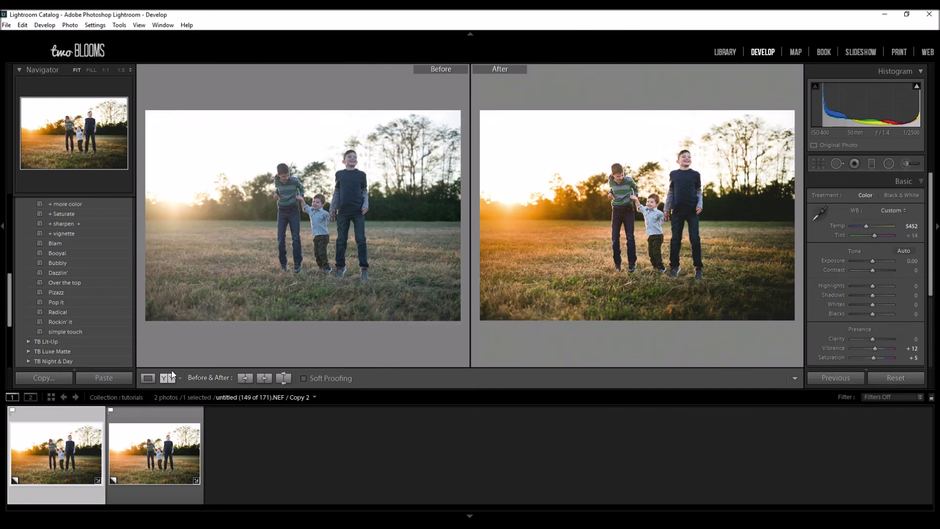
click(144, 380)
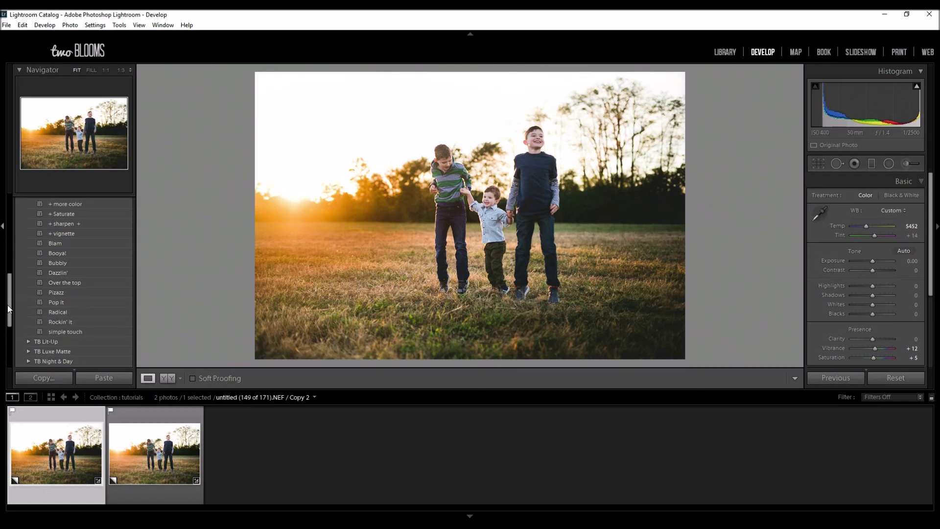
scroll(9, 306, up, 1)
scroll(9, 306, up, 3)
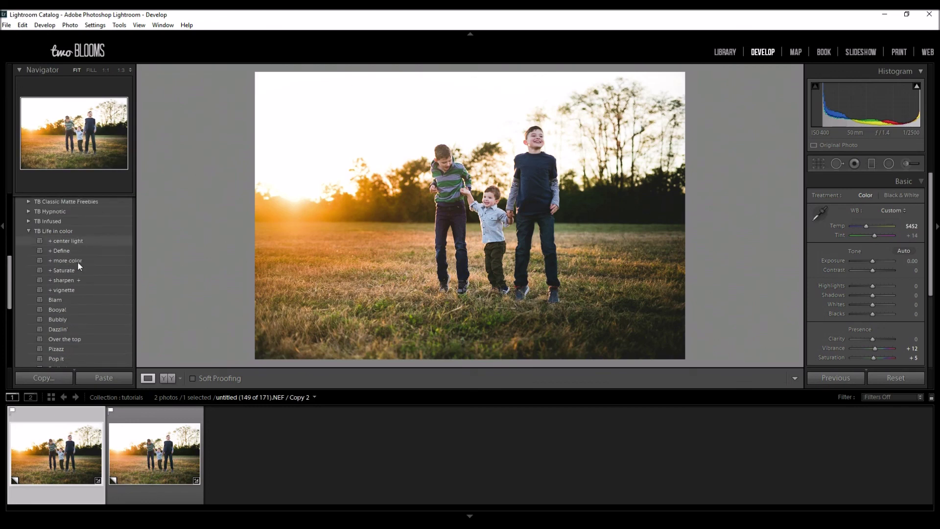
click(28, 230)
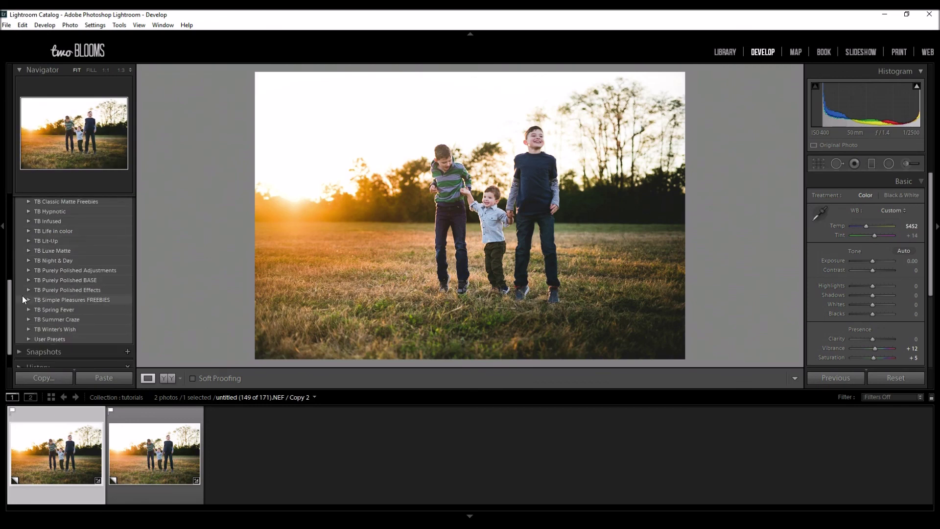